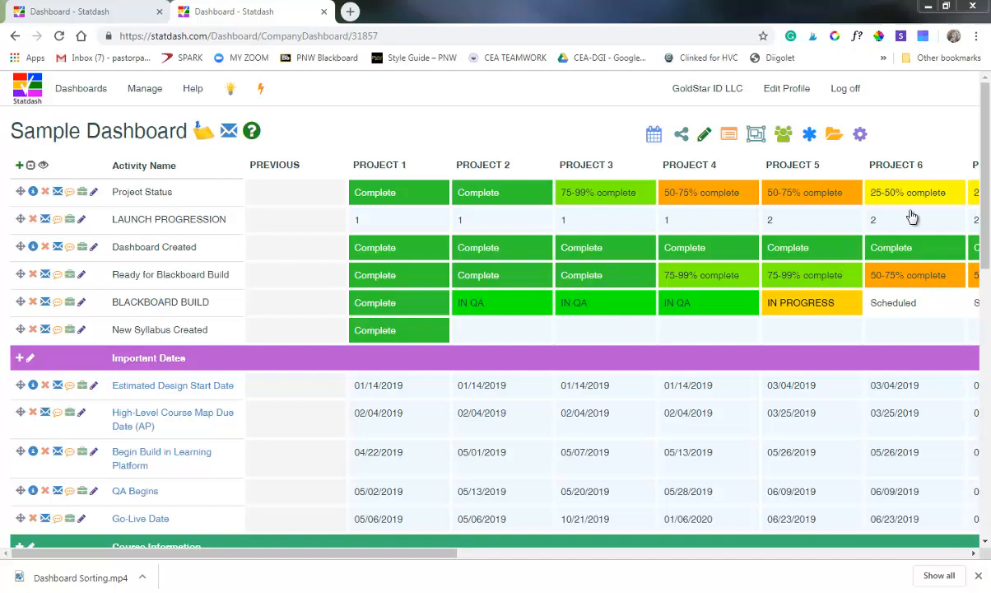
# Copy the entire comment text from PROJECT 1's Other Info entry under Course Information, leaving the entry unchanged.
pyautogui.moveTo(980, 264); pyautogui.dragTo(977, 446)
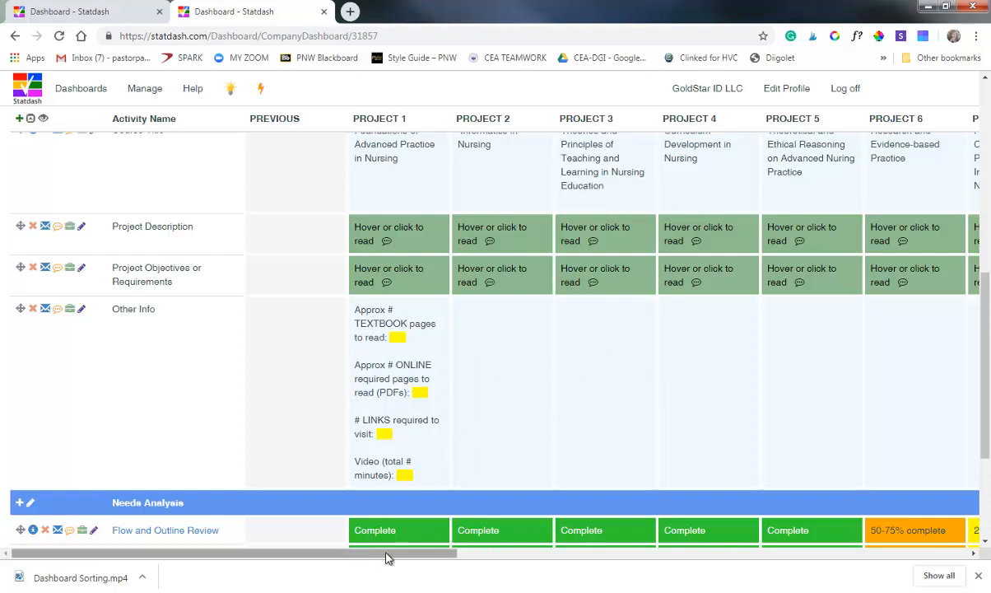
pyautogui.moveTo(390, 553)
pyautogui.mouseDown()
pyautogui.moveTo(990, 545)
pyautogui.moveTo(973, 533)
pyautogui.moveTo(688, 573)
pyautogui.moveTo(640, 554)
pyautogui.moveTo(388, 553)
pyautogui.mouseUp()
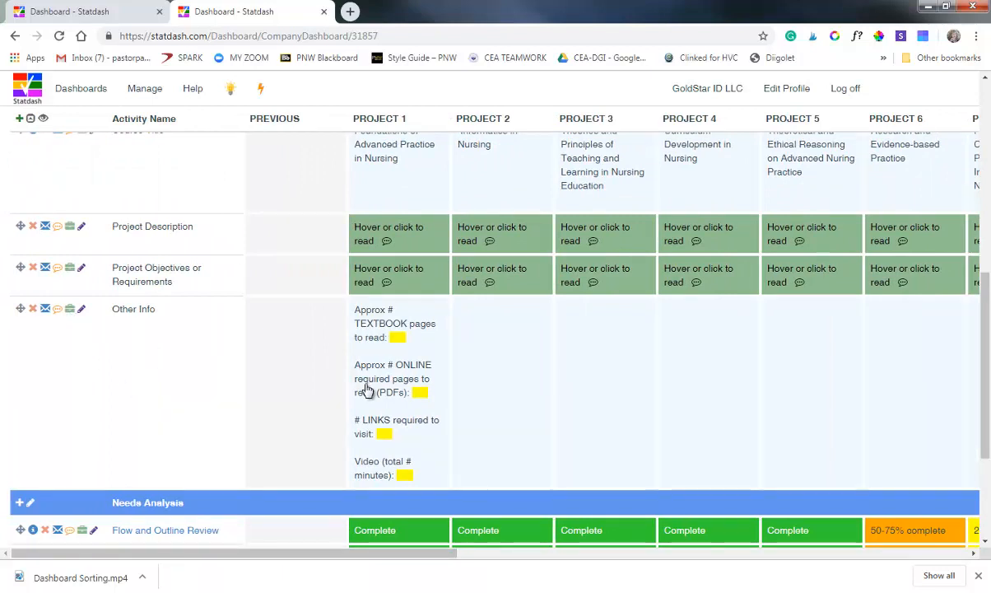
pyautogui.click(379, 424)
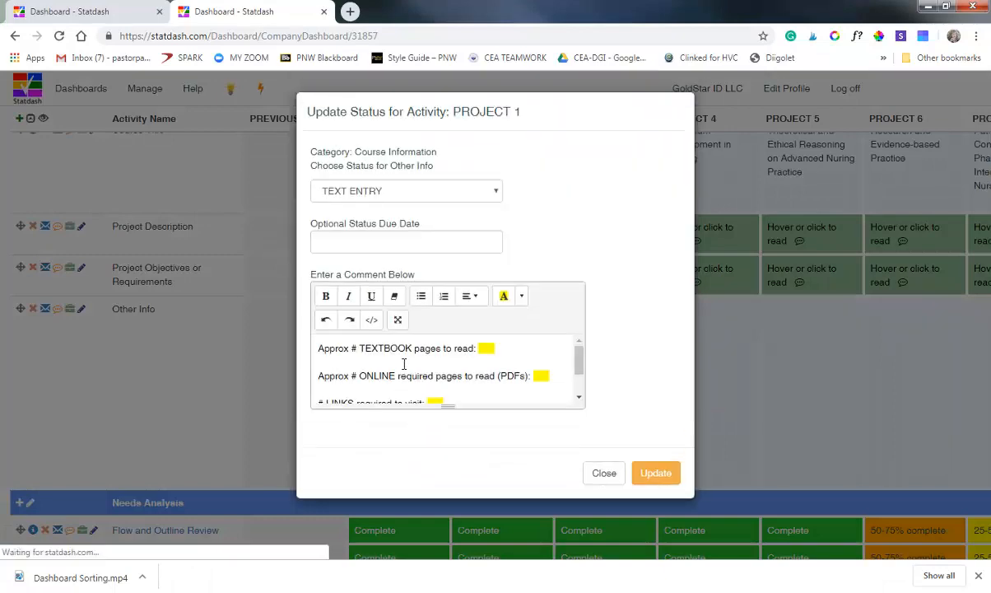
pyautogui.hotkey('ctrl', 'a')
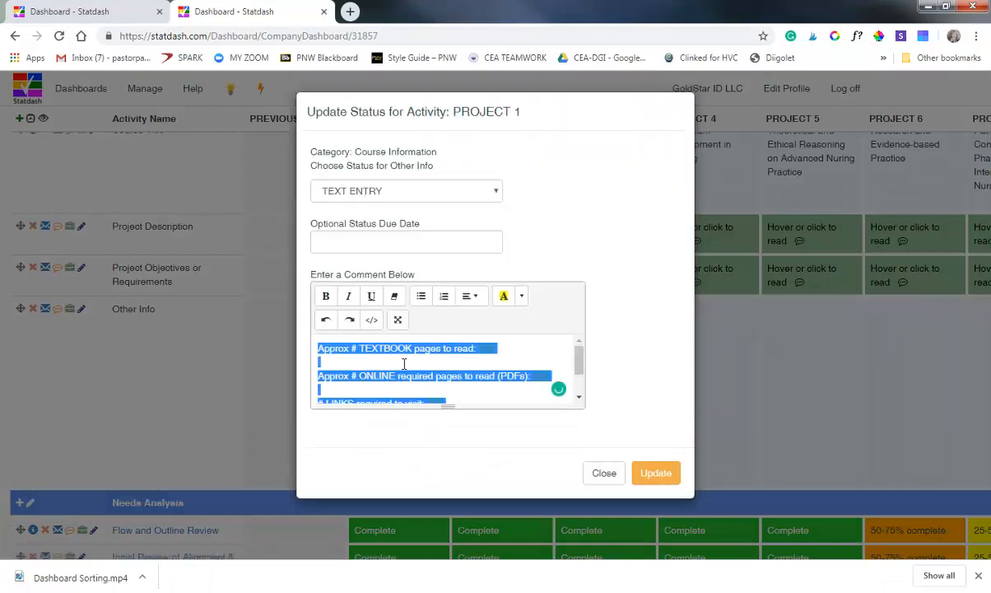
pyautogui.click(604, 473)
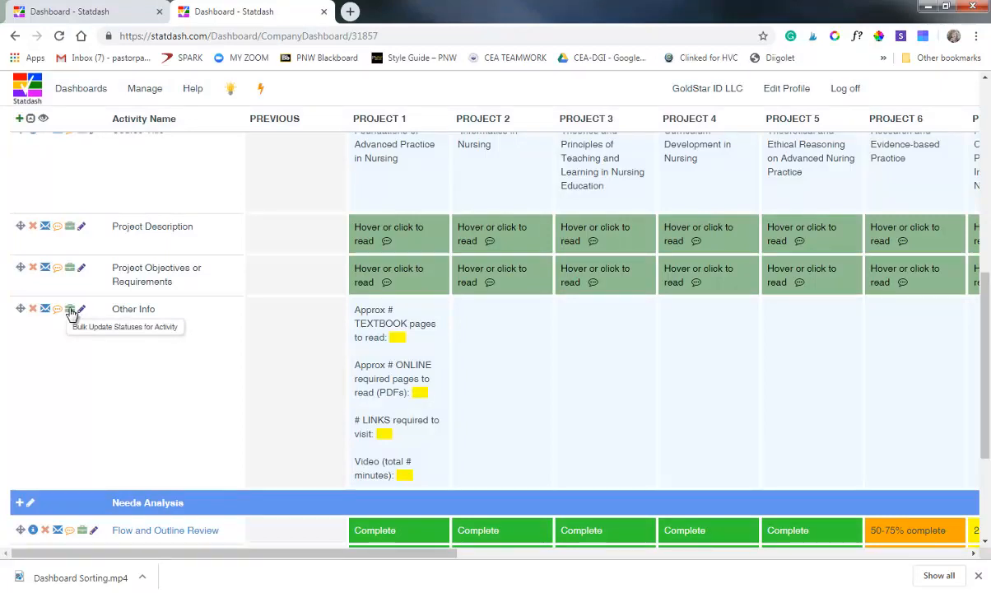
# Bulk update the Other Info activity for all projects with the TEXT ENTRY status and the copied comment.
pyautogui.click(70, 311)
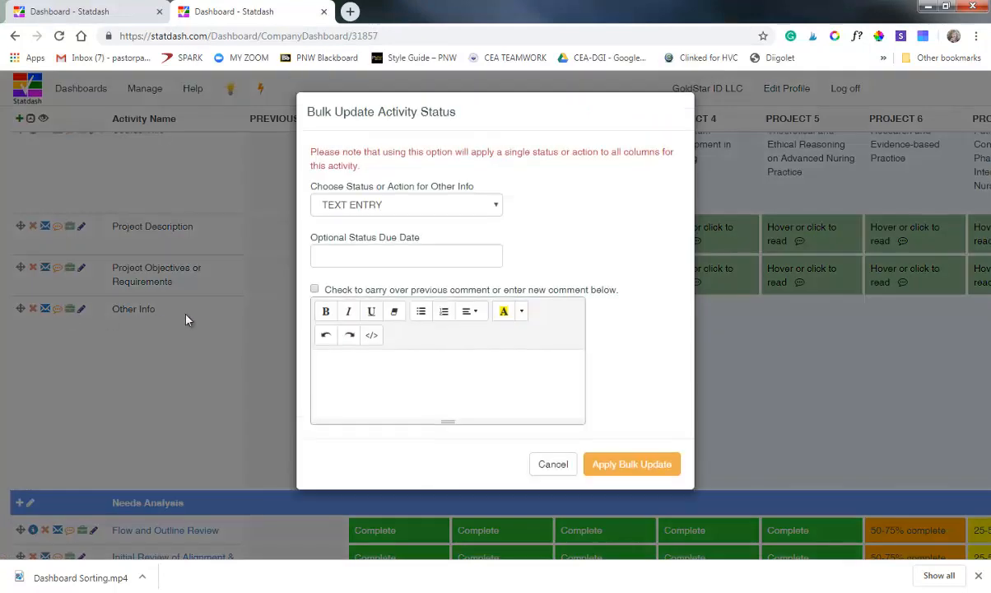
pyautogui.click(354, 366)
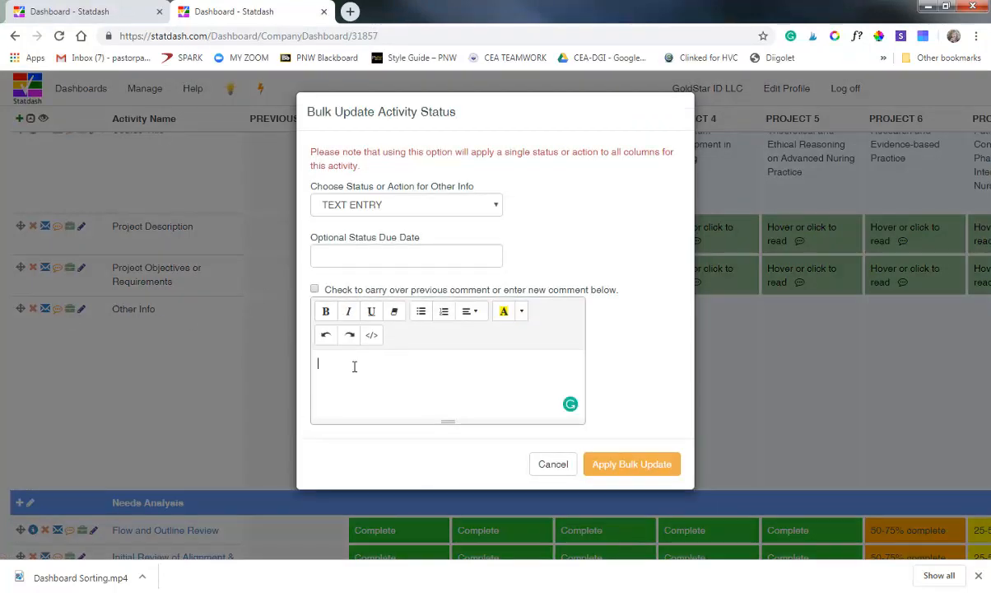
pyautogui.hotkey('ctrl', 'v')
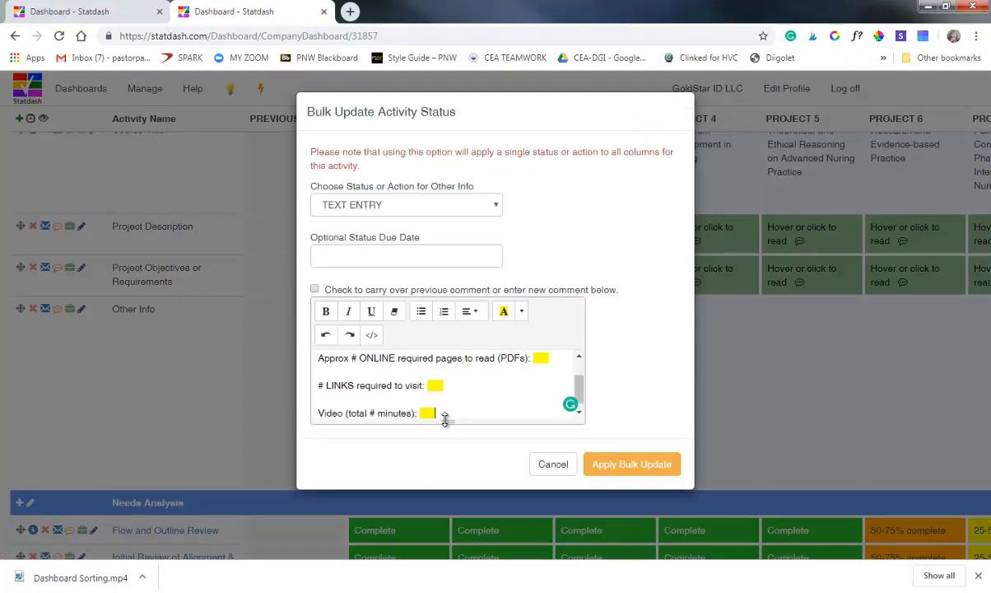
pyautogui.moveTo(436, 470); pyautogui.dragTo(442, 479)
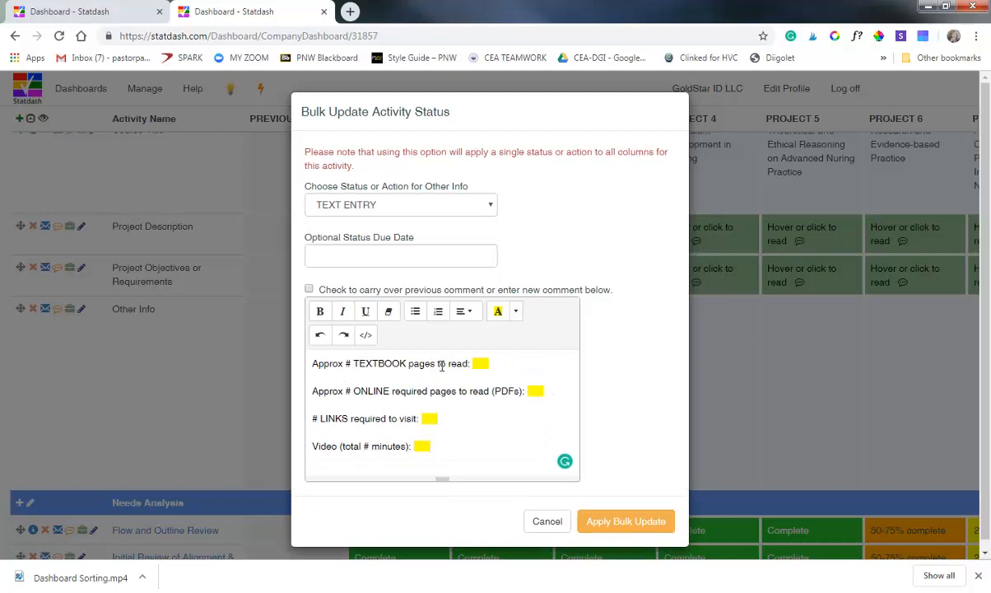
pyautogui.click(619, 523)
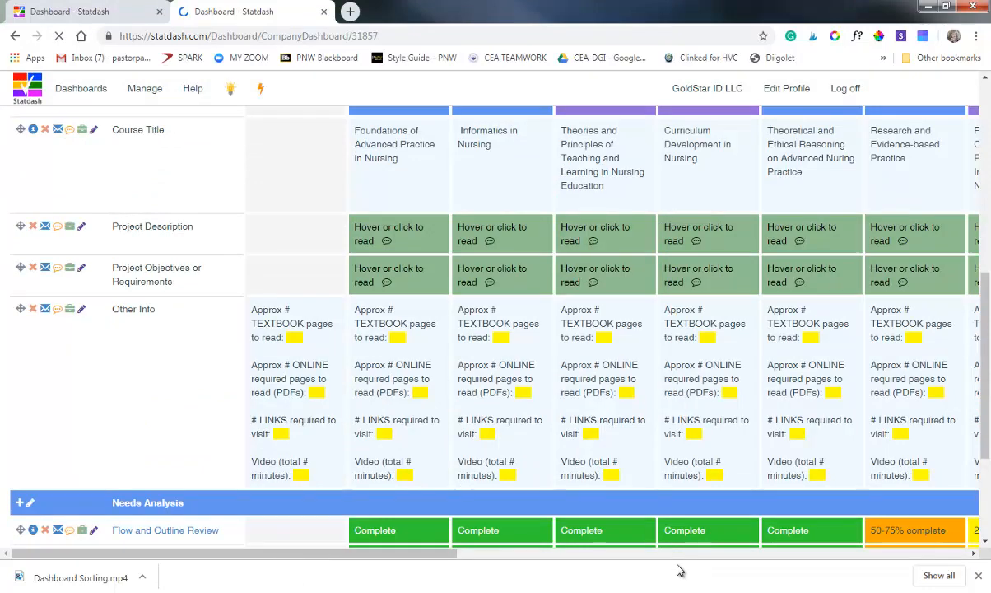
pyautogui.moveTo(680, 569); pyautogui.dragTo(927, 525)
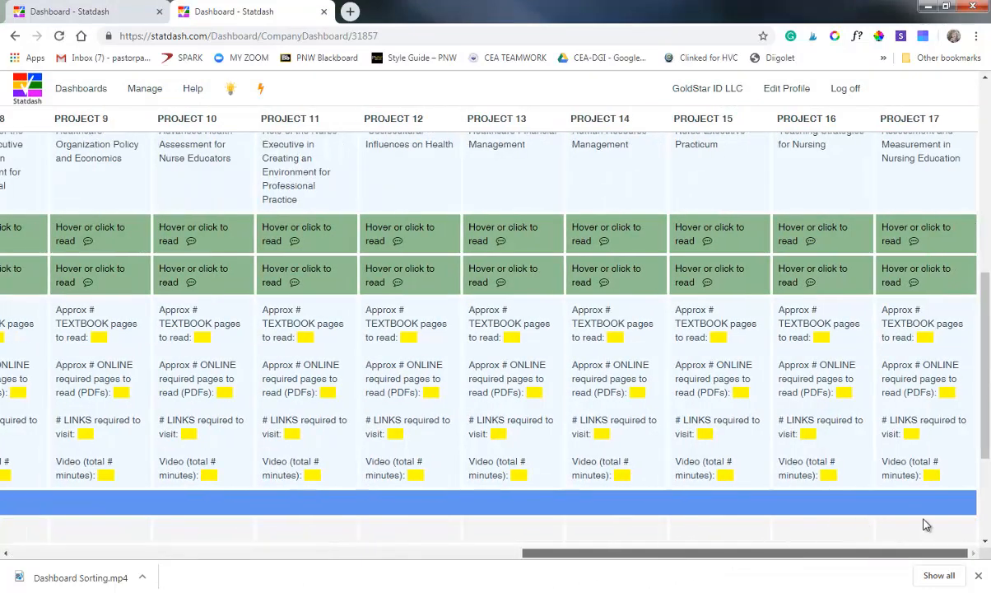
pyautogui.moveTo(776, 558); pyautogui.dragTo(185, 585)
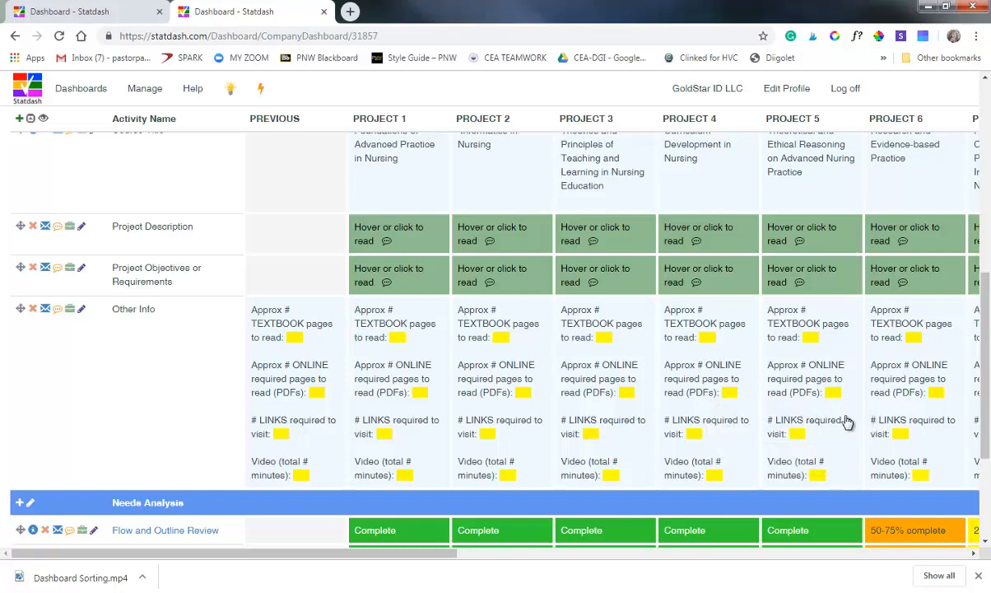
# Bulk update the Course Title activity to TEXT ENTRY - WHITE, carrying over the previous comments.
pyautogui.scroll(1, 725, 414)
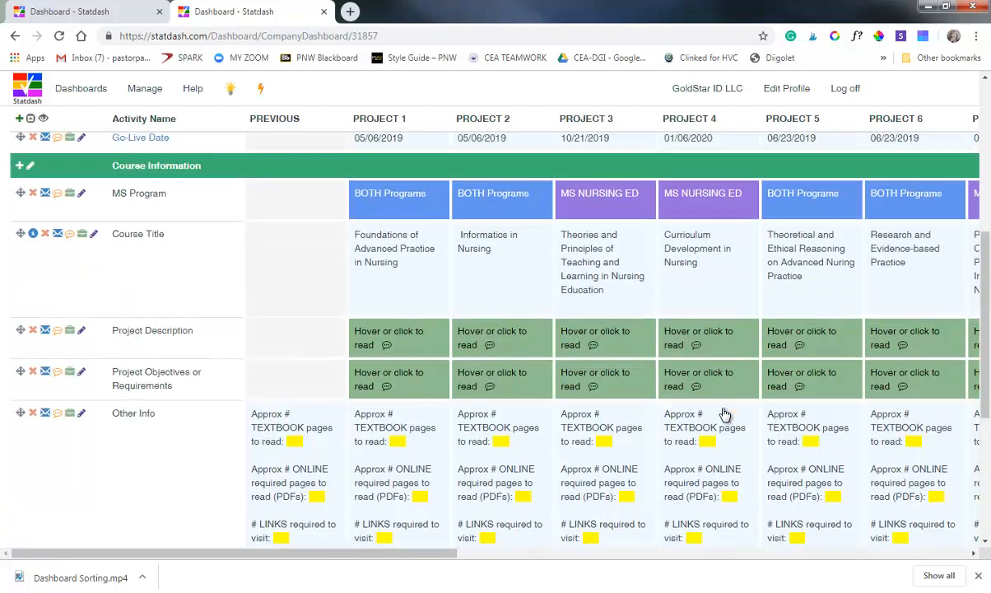
pyautogui.scroll(2, 725, 414)
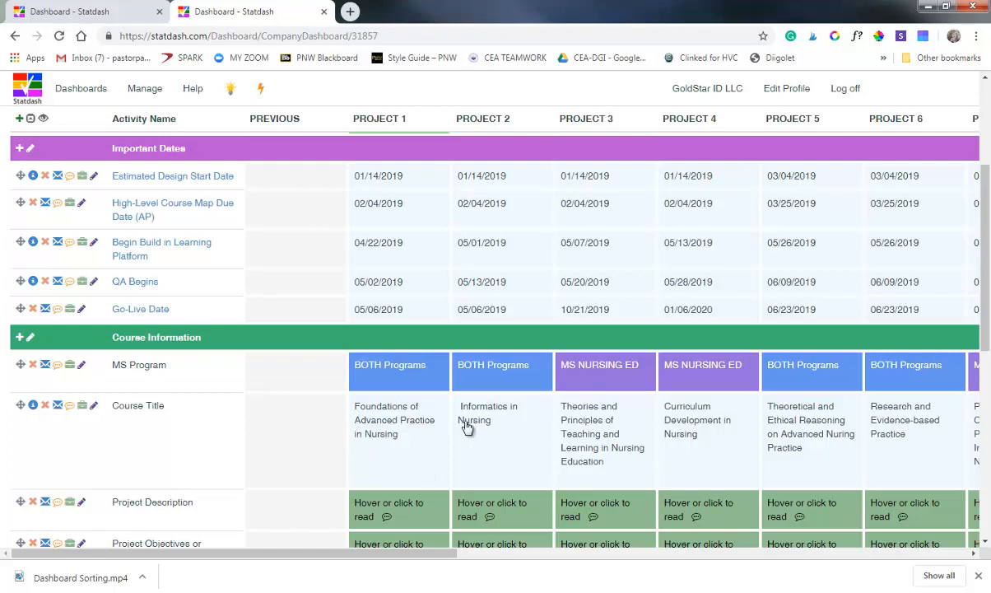
pyautogui.click(80, 408)
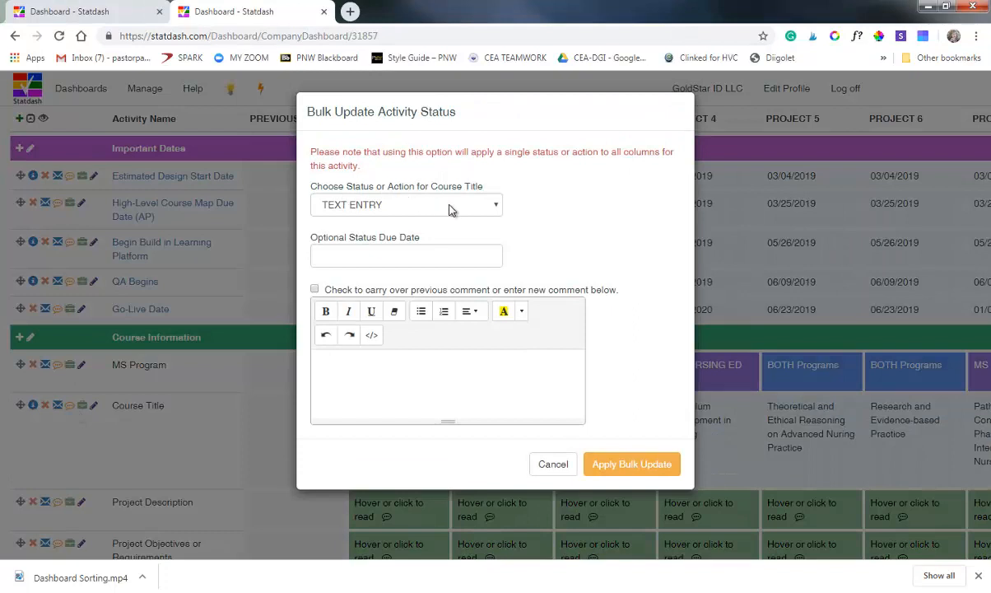
pyautogui.click(492, 208)
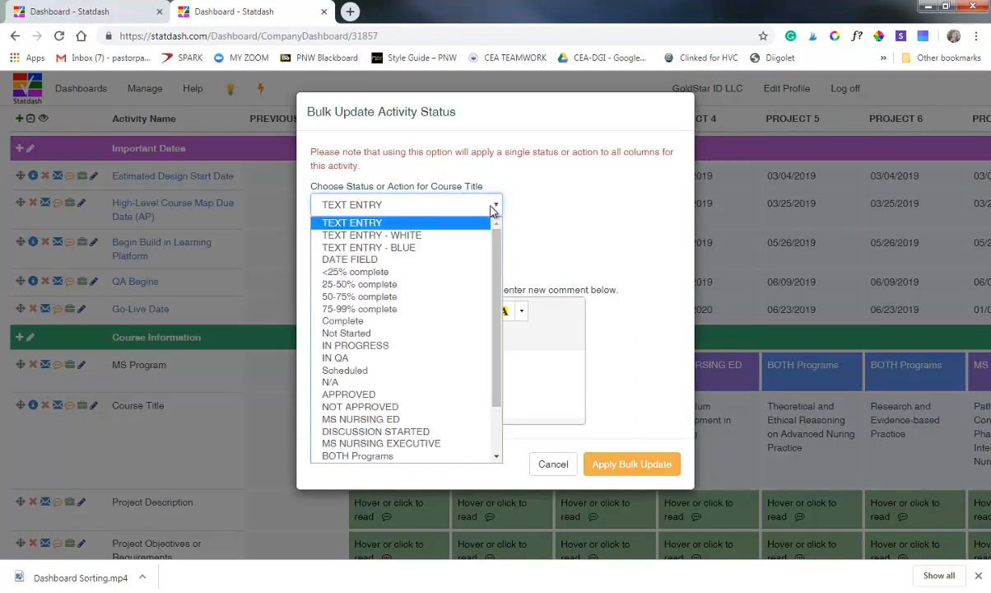
pyautogui.click(441, 236)
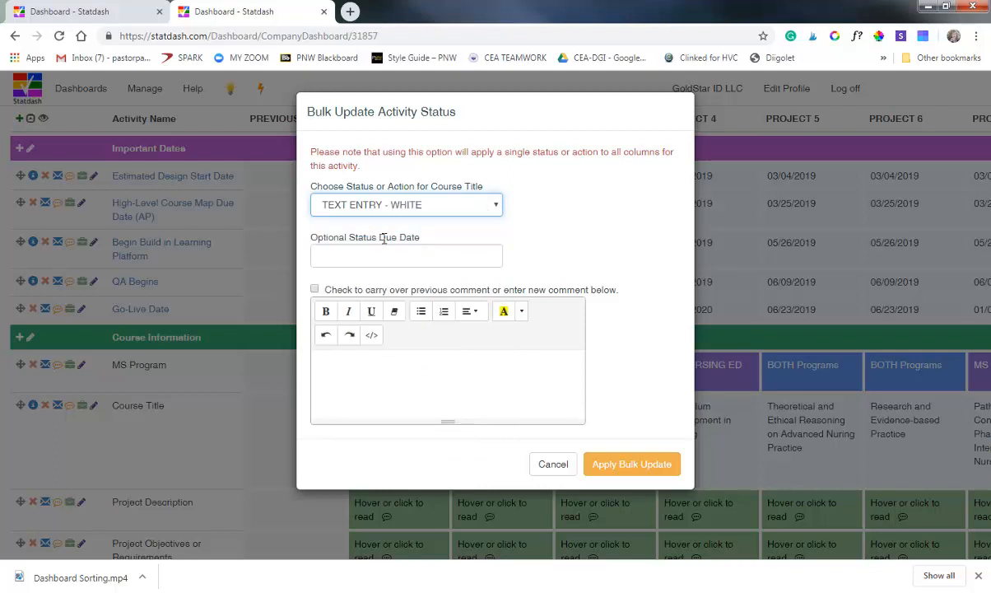
pyautogui.click(315, 290)
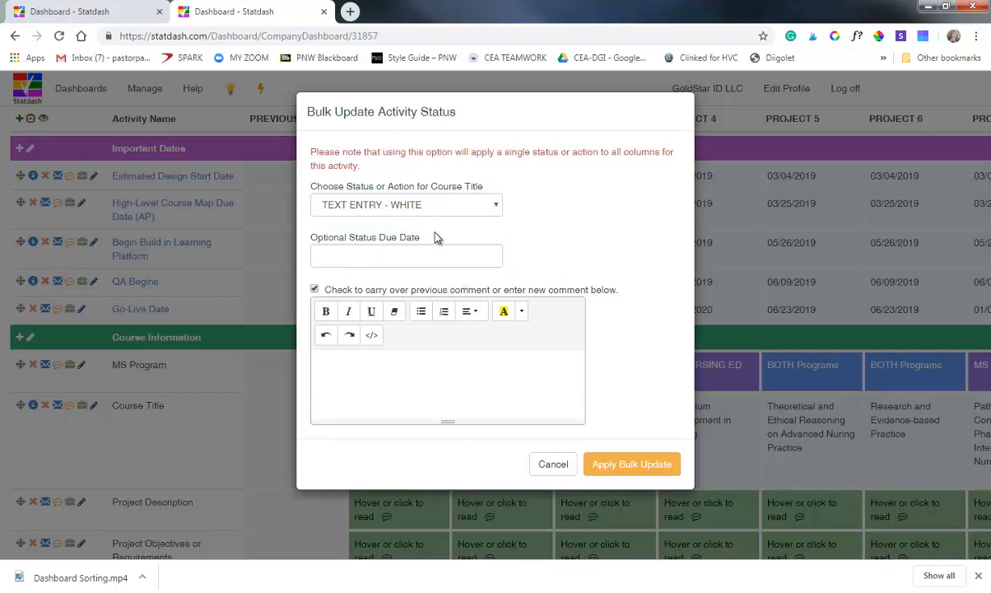
pyautogui.click(598, 464)
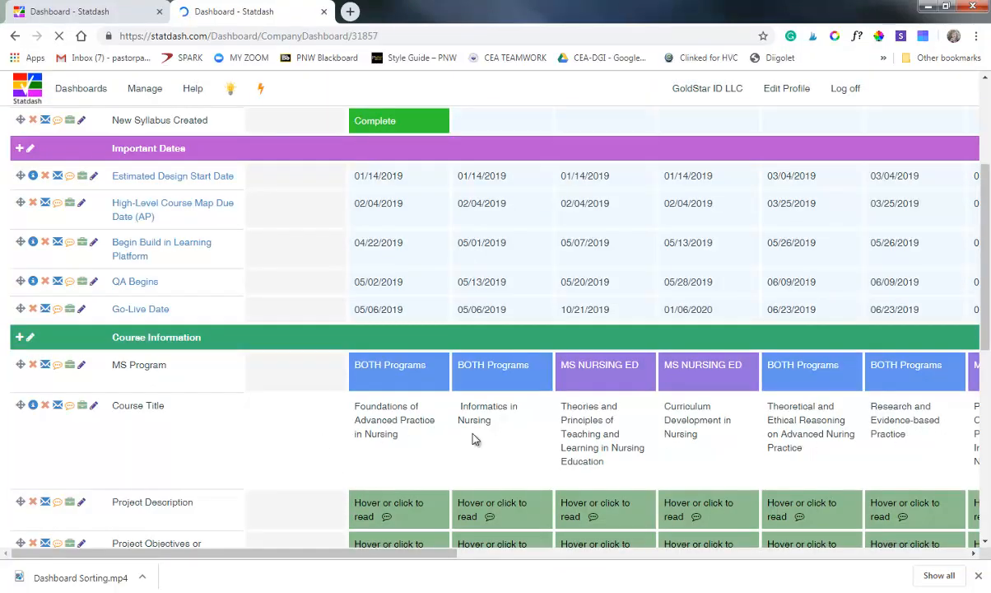
# Bulk update the Course Title activity to TEXT ENTRY - BLUE, carrying over the previous comments.
pyautogui.click(82, 408)
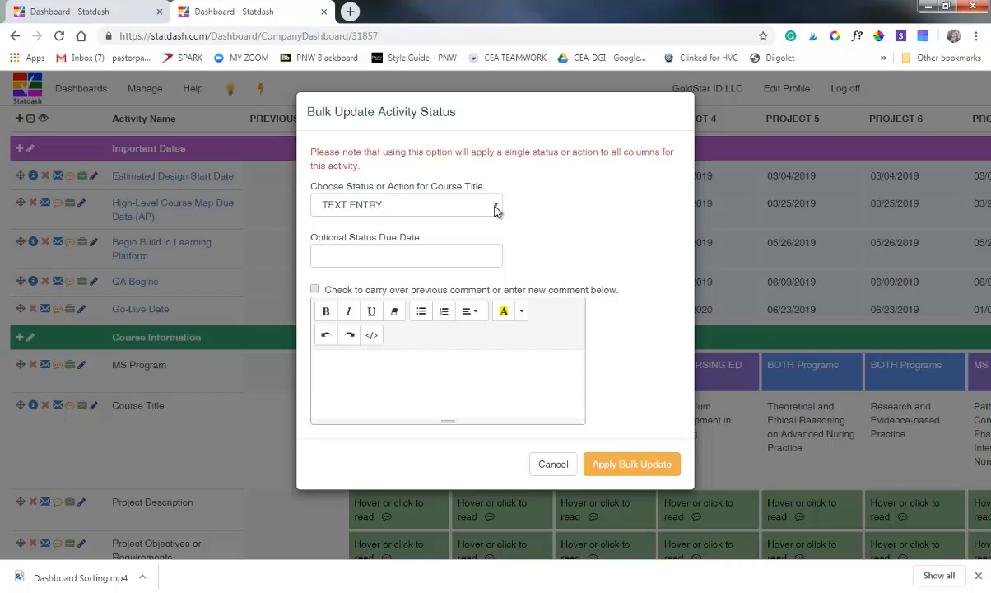
pyautogui.click(469, 204)
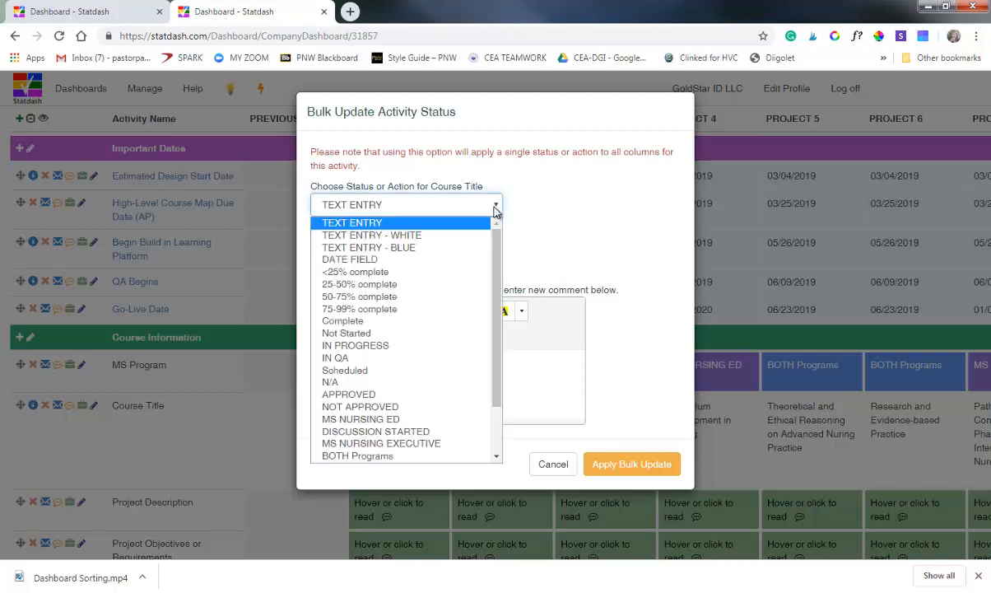
pyautogui.click(426, 248)
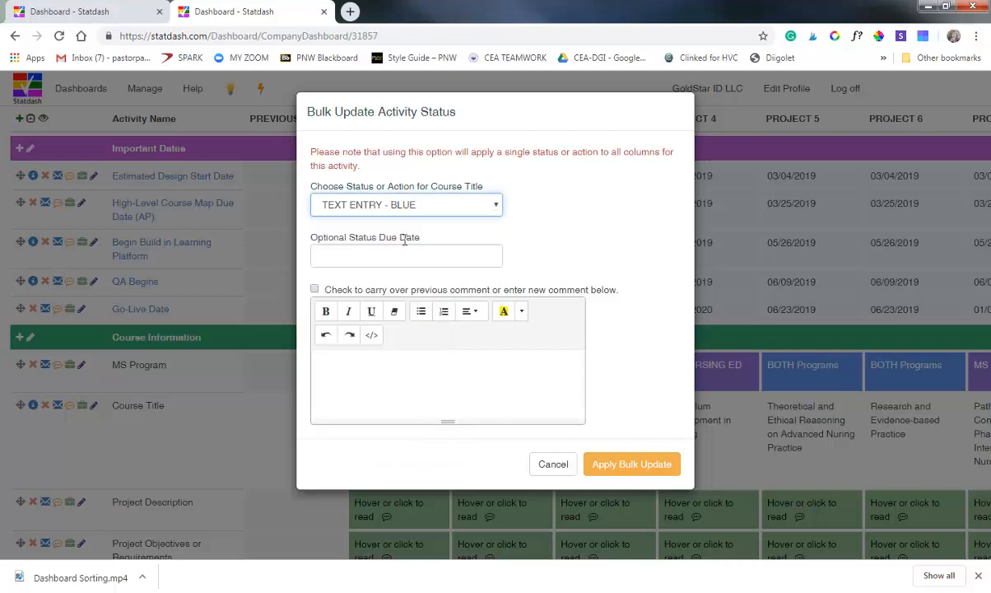
pyautogui.click(315, 291)
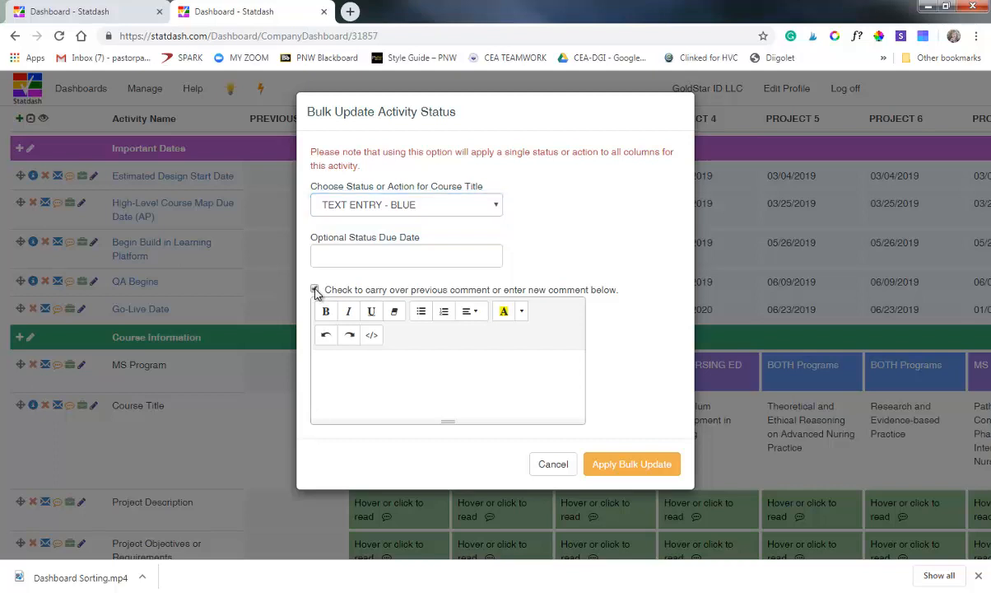
pyautogui.click(607, 471)
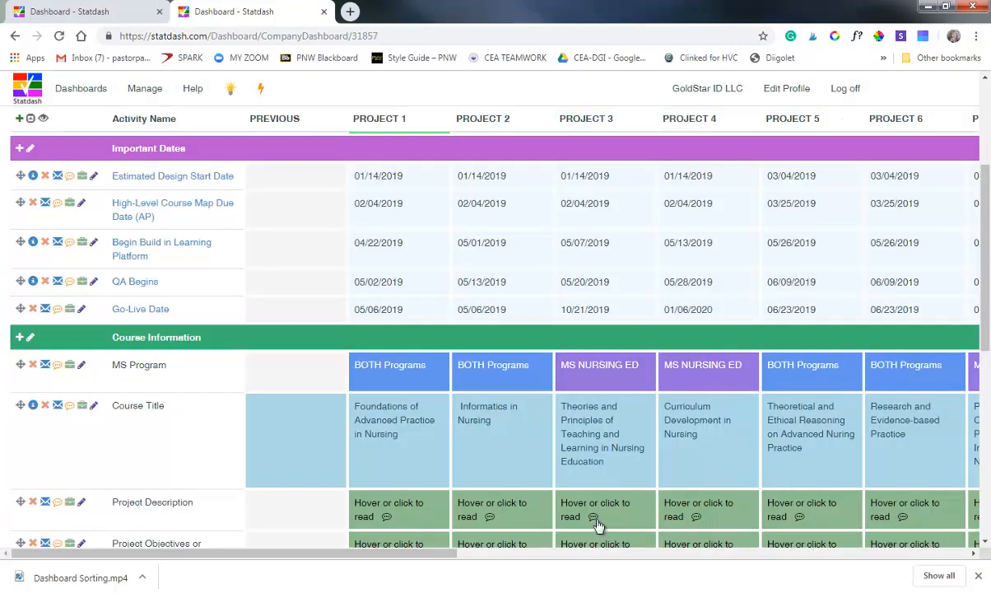
# Open the PREVIOUS column's own page and examine its activity entries from Project Status through Needs Analysis.
pyautogui.moveTo(598, 525)
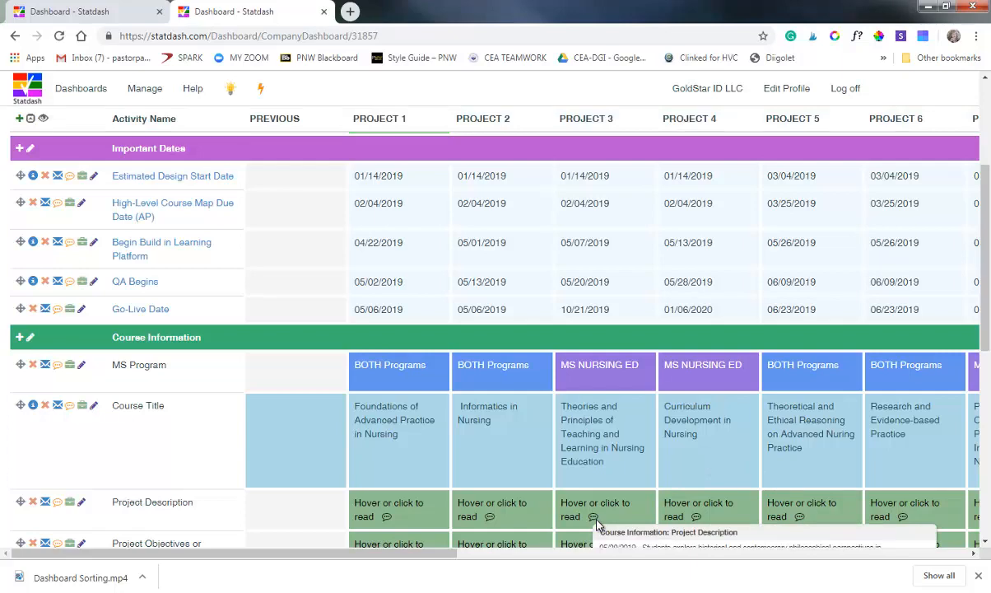
pyautogui.scroll(3, 222, 309)
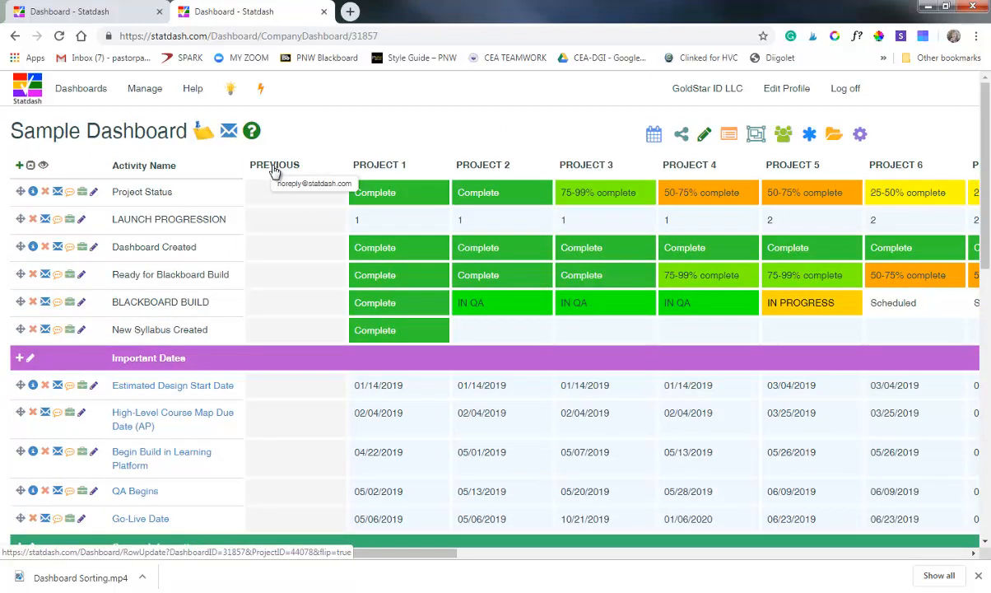
pyautogui.click(274, 171)
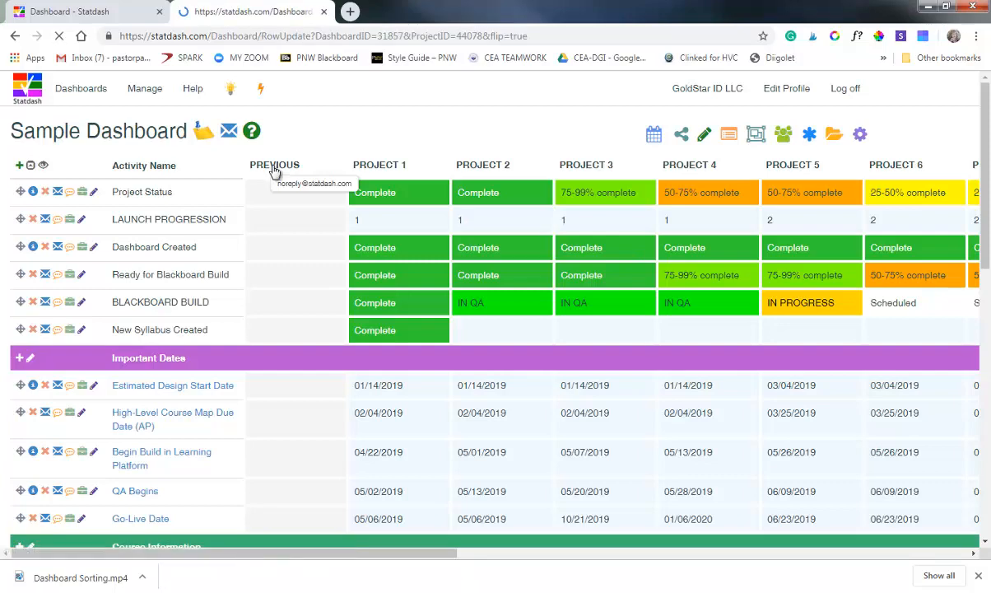
pyautogui.scroll(-5, 405, 245)
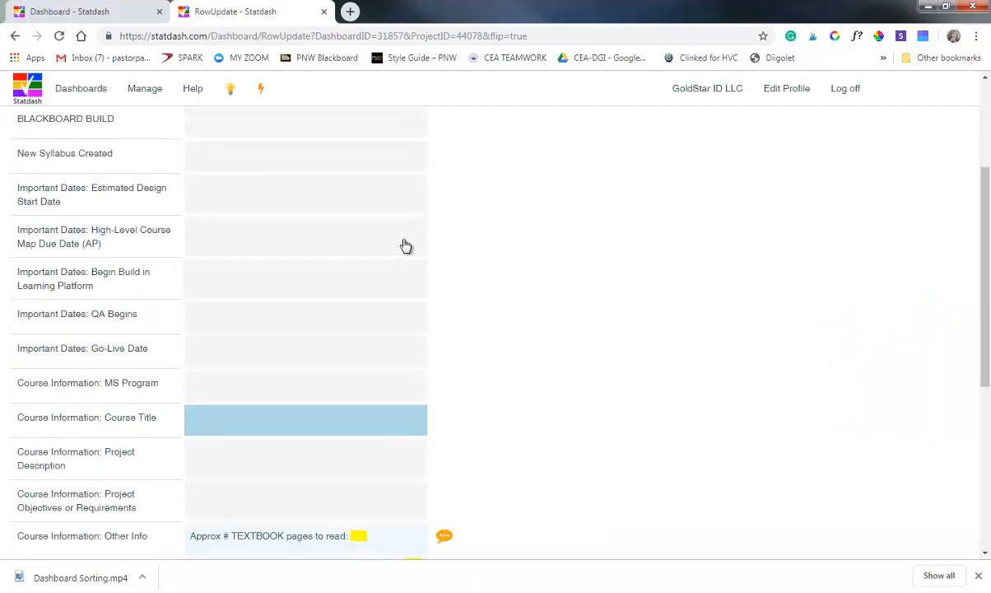
pyautogui.scroll(-2, 280, 231)
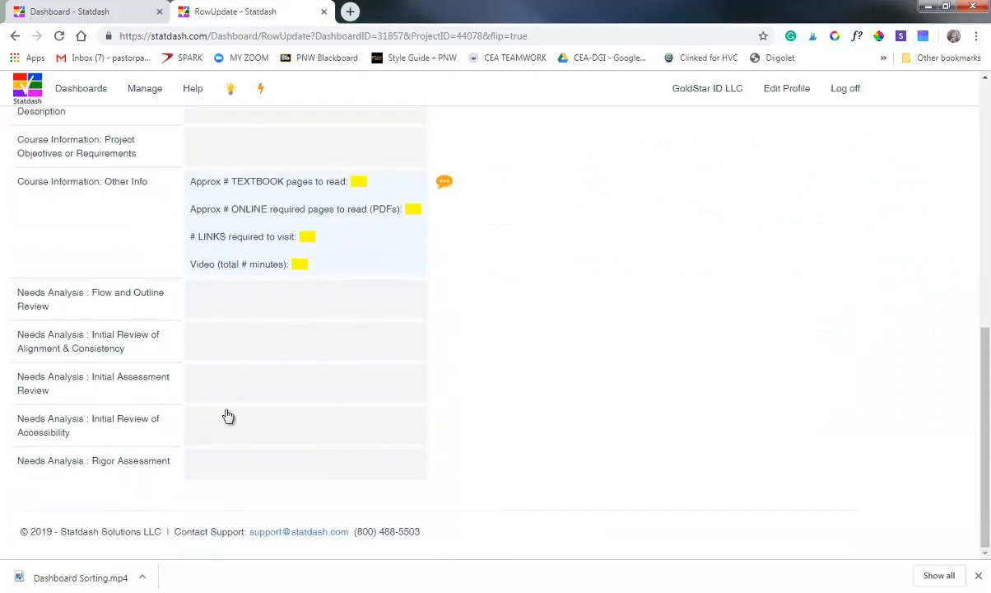
pyautogui.scroll(7, 278, 420)
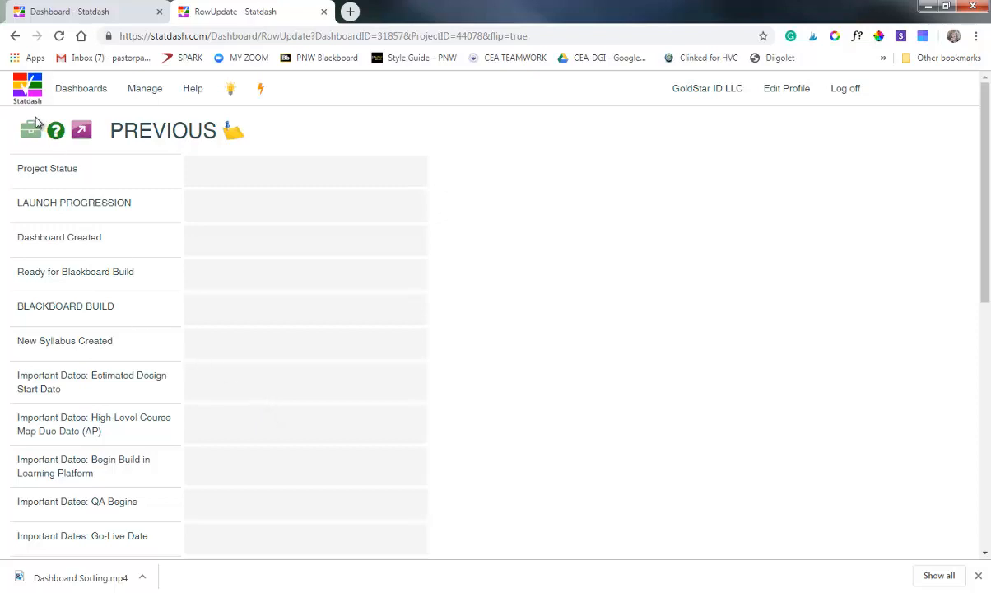
pyautogui.scroll(-1, 380, 231)
pyautogui.scroll(-5, 343, 270)
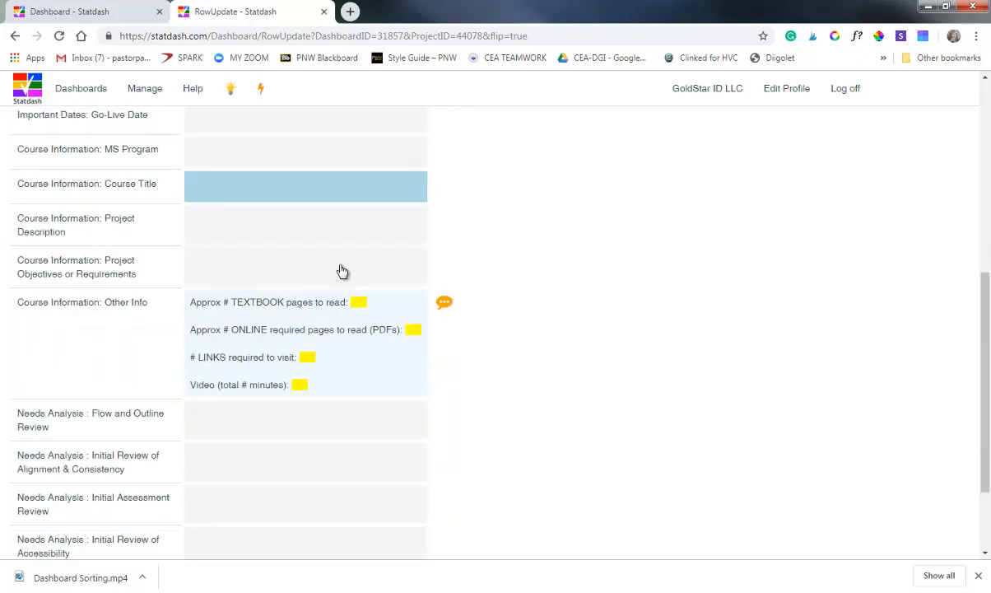
pyautogui.scroll(6, 214, 230)
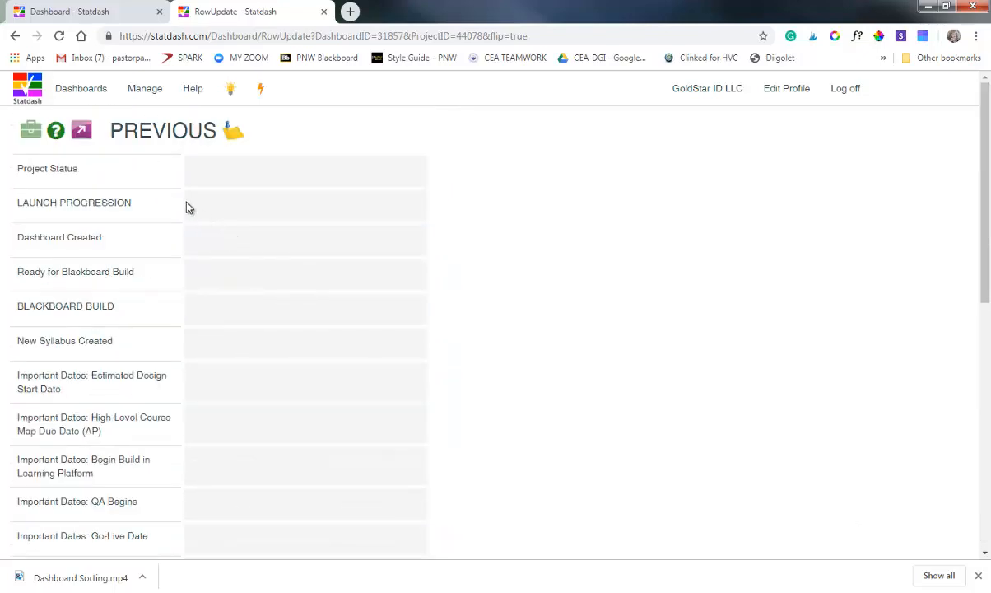
# Return to the full dashboard and look over the Course Information and Needs Analysis rows.
pyautogui.click(83, 137)
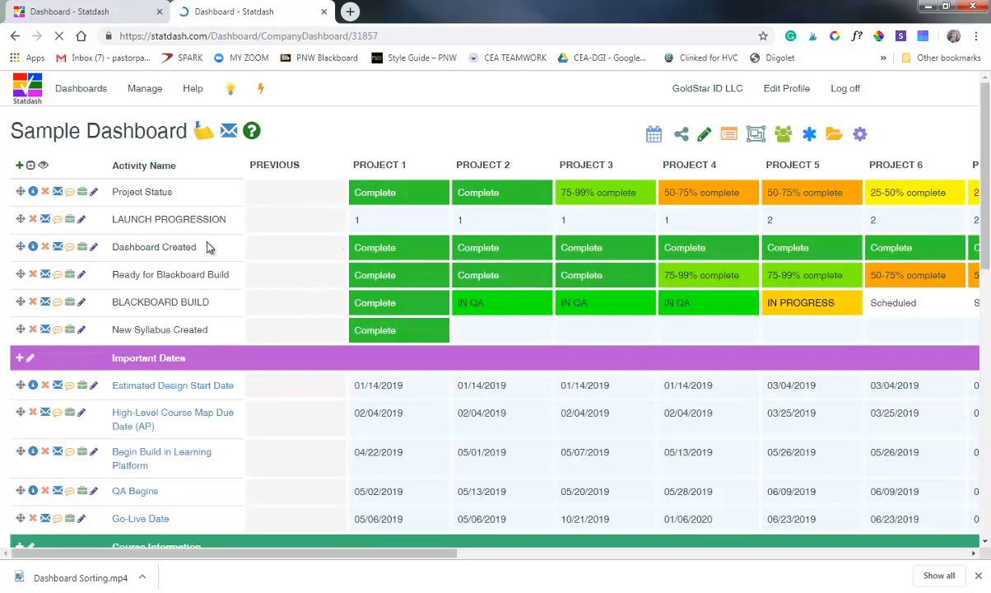
pyautogui.scroll(-10, 302, 297)
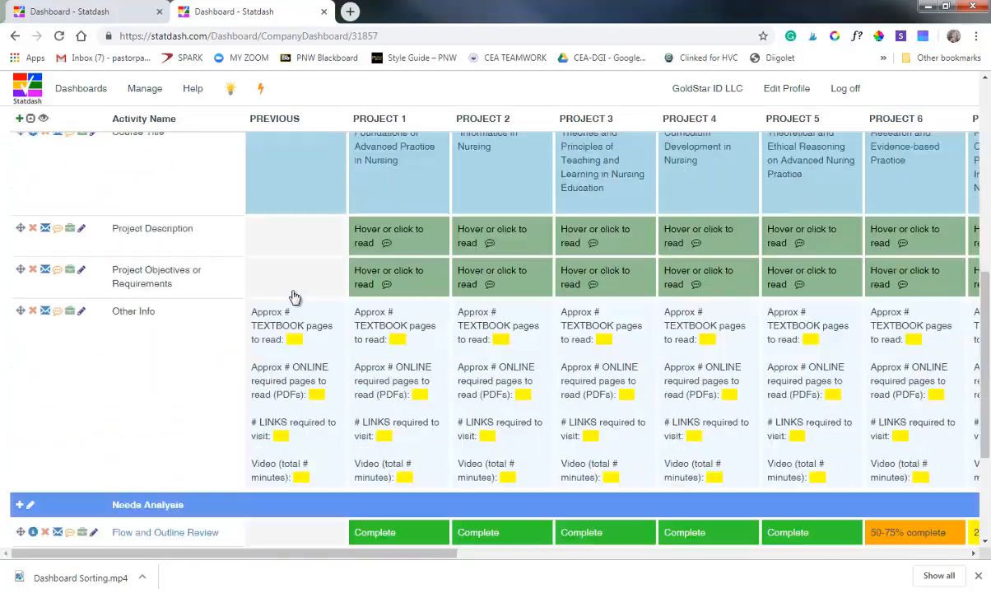
pyautogui.scroll(-2, 294, 305)
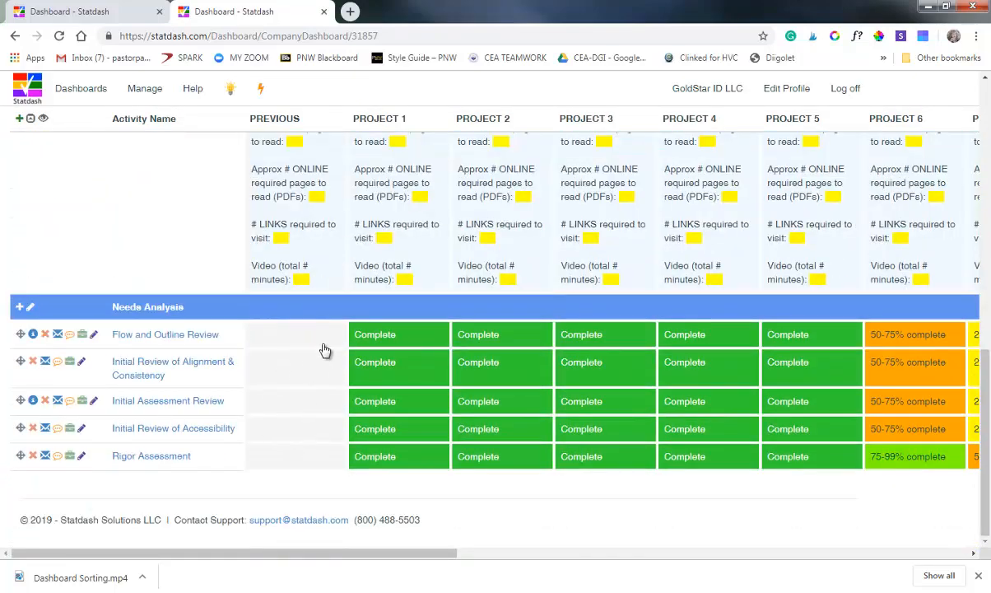
# Hide the Important Dates and Course Information activity categories, leaving Needs Analysis shown, and return to the dashboard.
pyautogui.scroll(12, 437, 290)
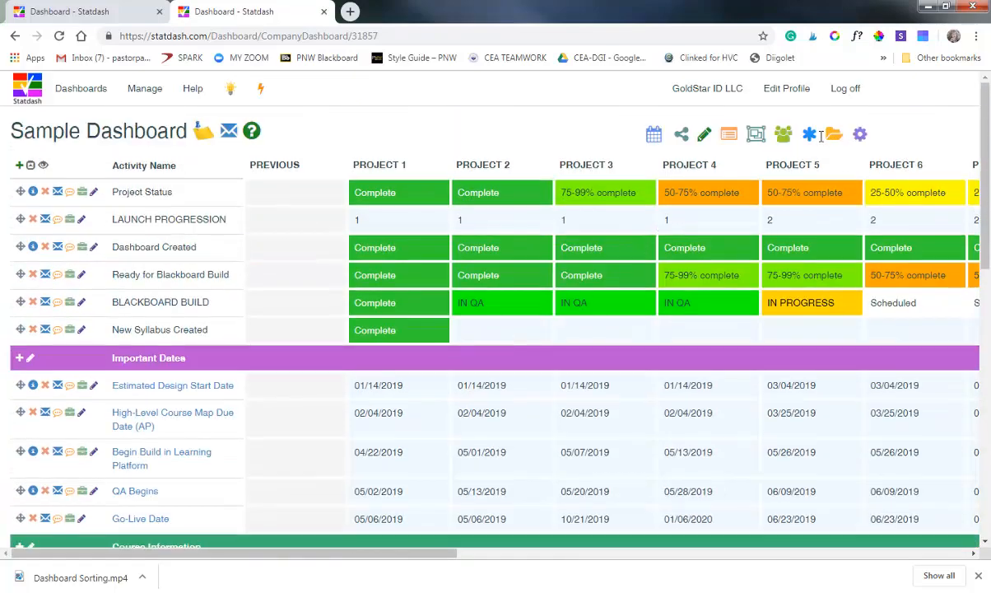
pyautogui.click(752, 140)
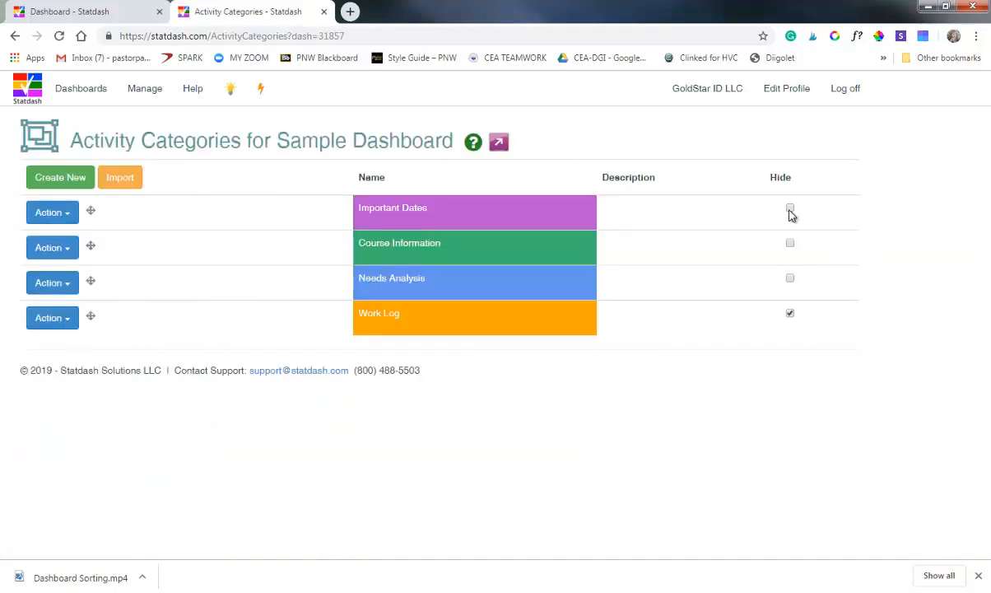
pyautogui.click(789, 209)
pyautogui.click(790, 246)
pyautogui.click(473, 142)
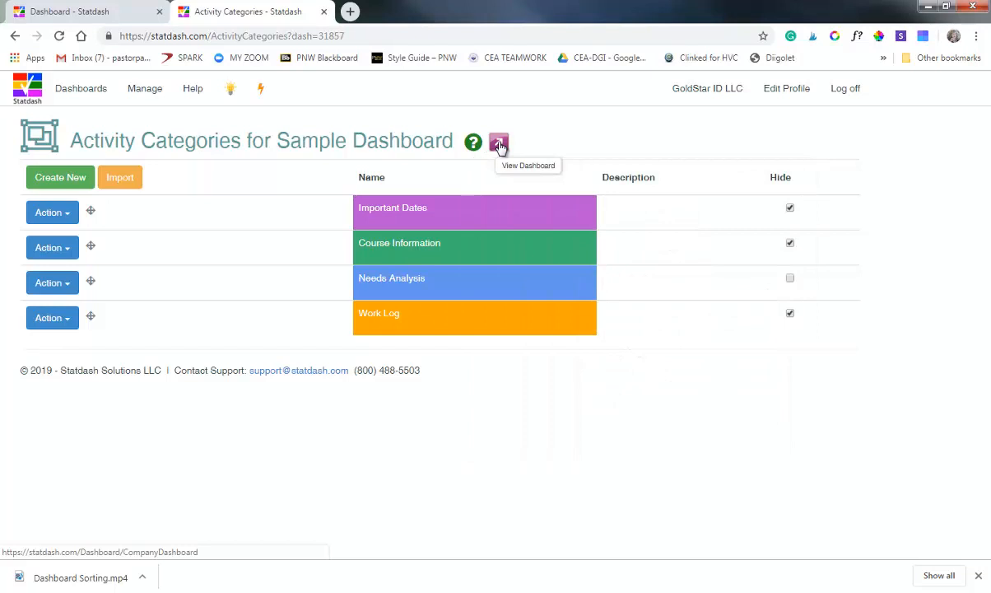
pyautogui.click(499, 146)
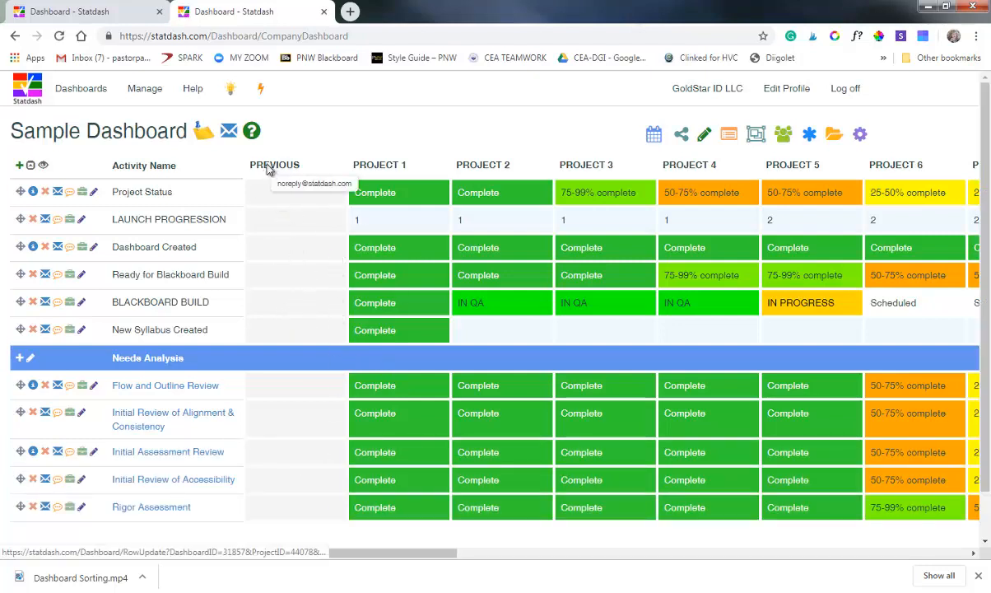
# Bulk update all displayed activities of the PREVIOUS column to Complete from its own page, then return to the full dashboard.
pyautogui.click(269, 197)
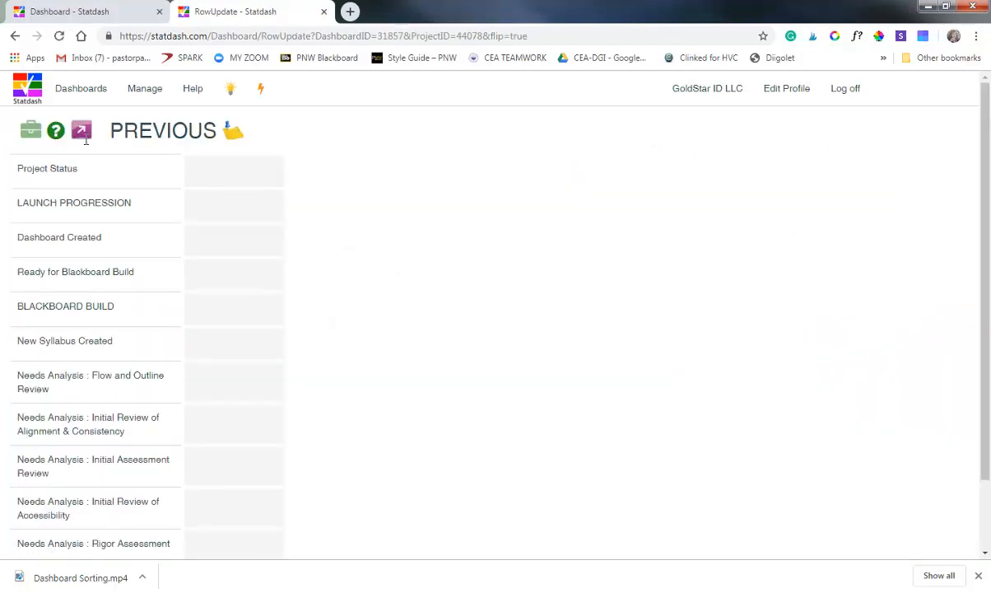
pyautogui.click(56, 131)
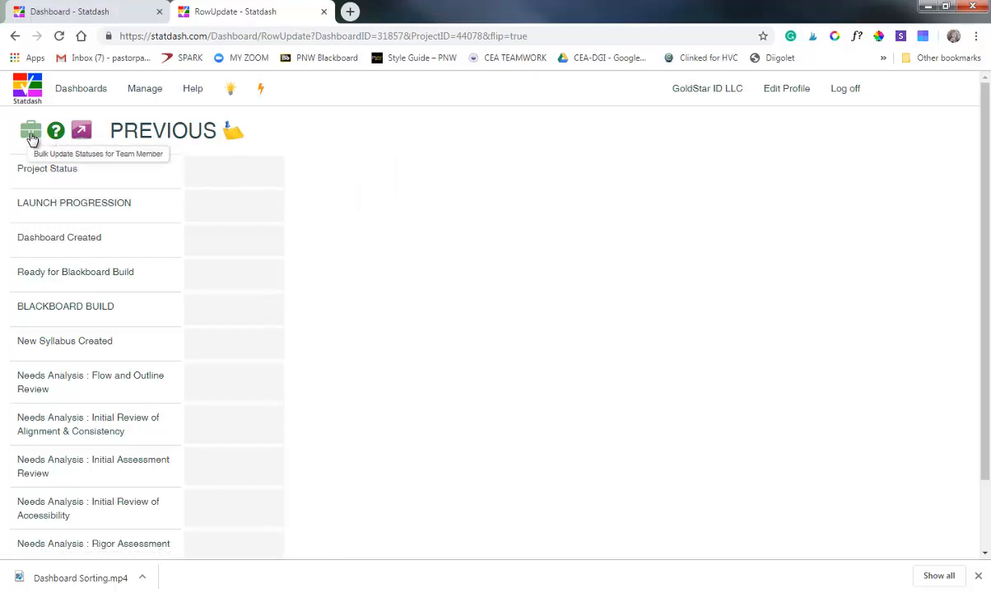
pyautogui.click(33, 140)
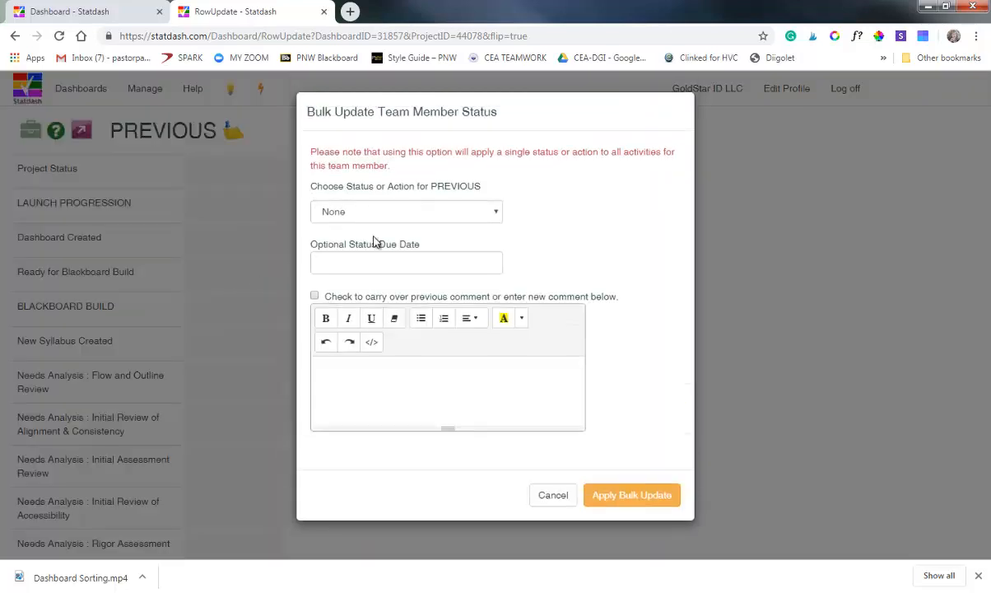
pyautogui.click(407, 211)
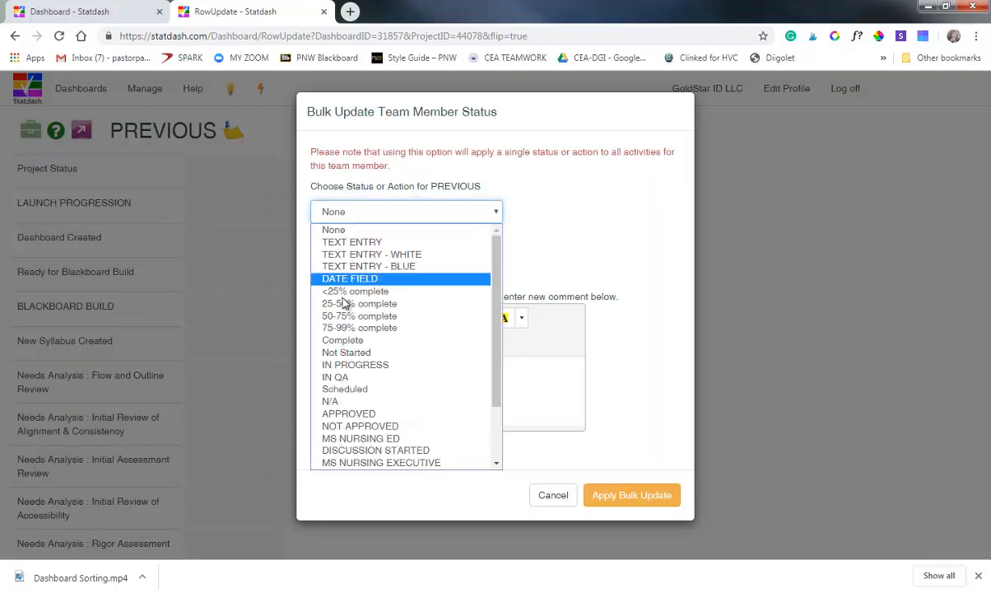
pyautogui.click(342, 341)
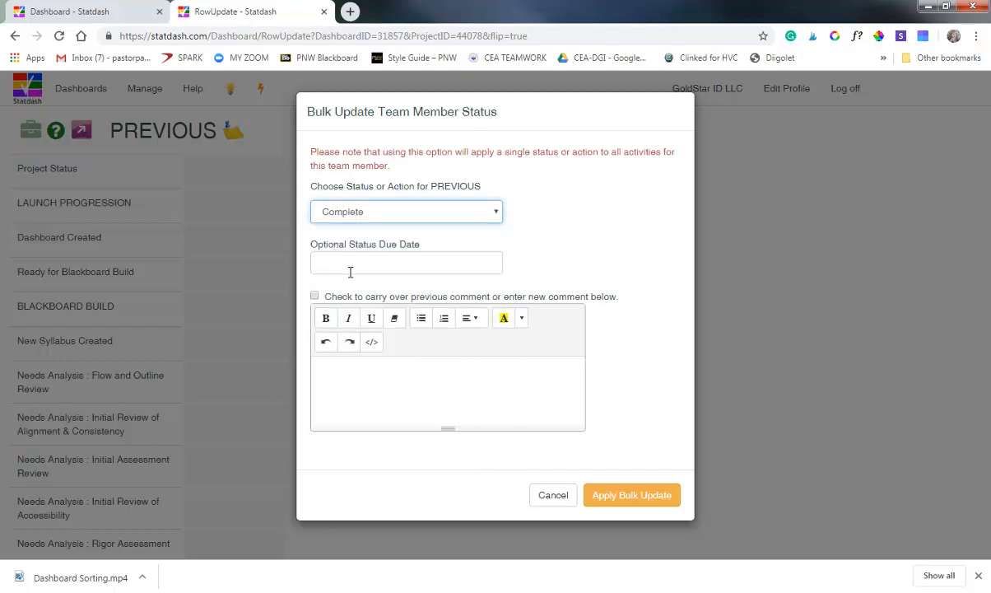
pyautogui.click(611, 502)
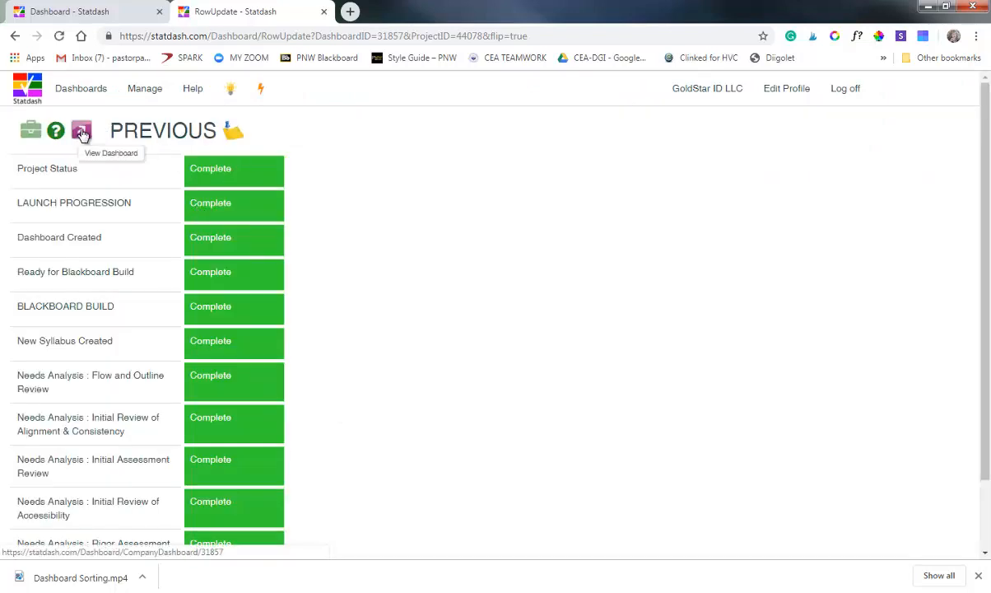
pyautogui.click(79, 129)
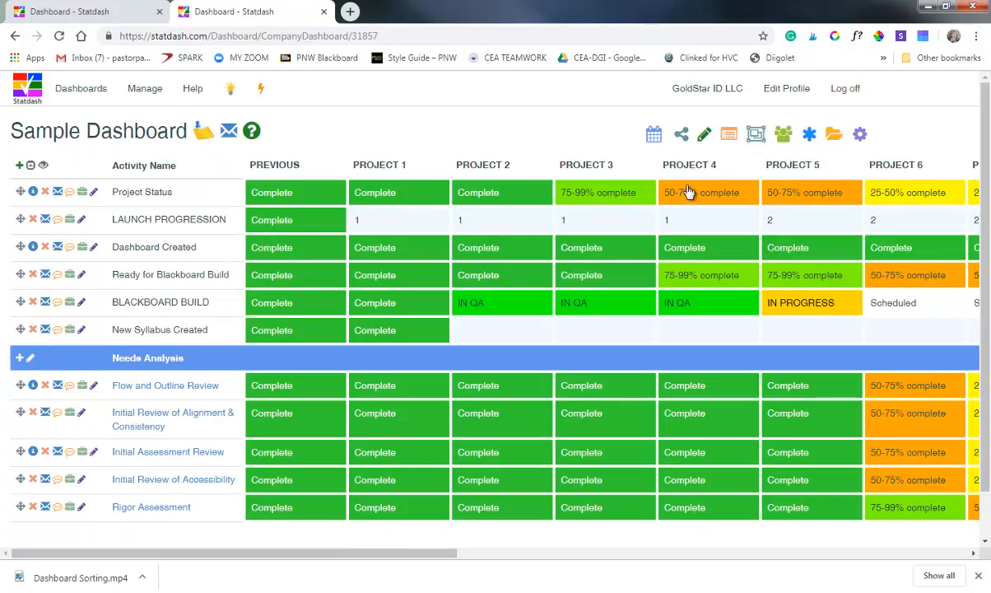
# Unhide the Important Dates and Course Information activity categories and look over the full dashboard's rows.
pyautogui.click(758, 138)
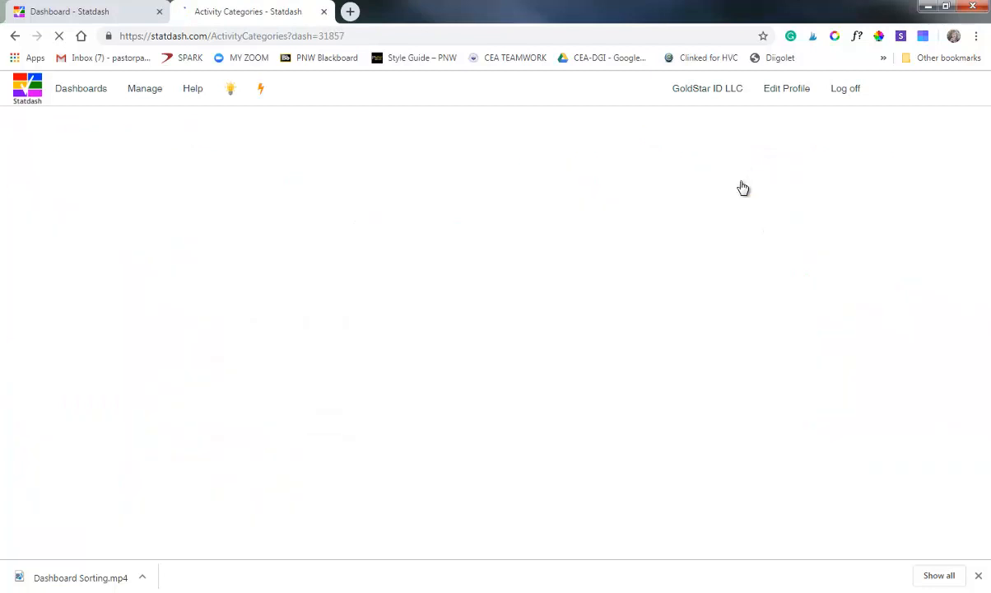
pyautogui.click(789, 210)
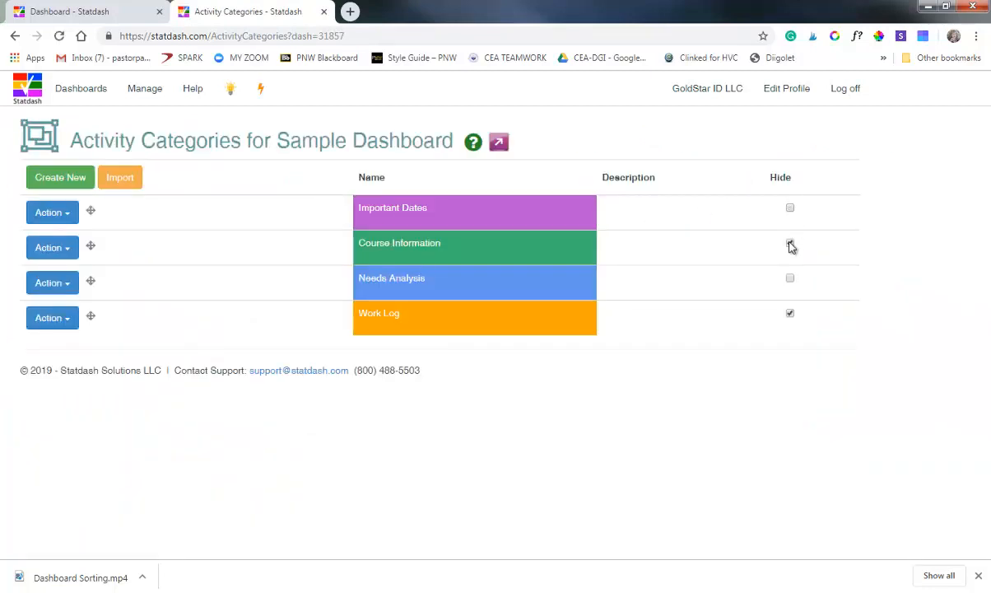
pyautogui.click(790, 244)
pyautogui.click(498, 143)
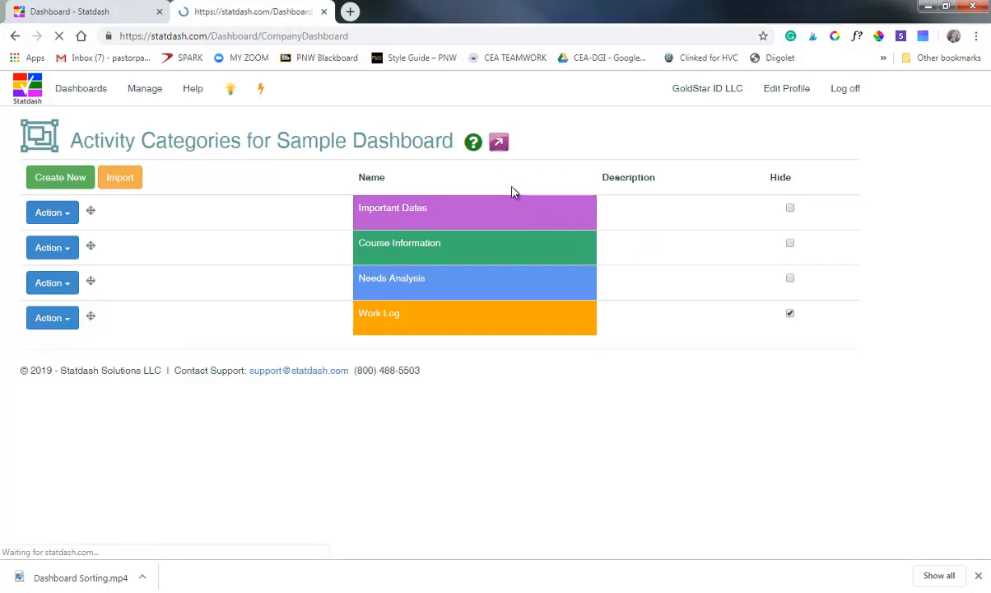
pyautogui.scroll(-6, 317, 354)
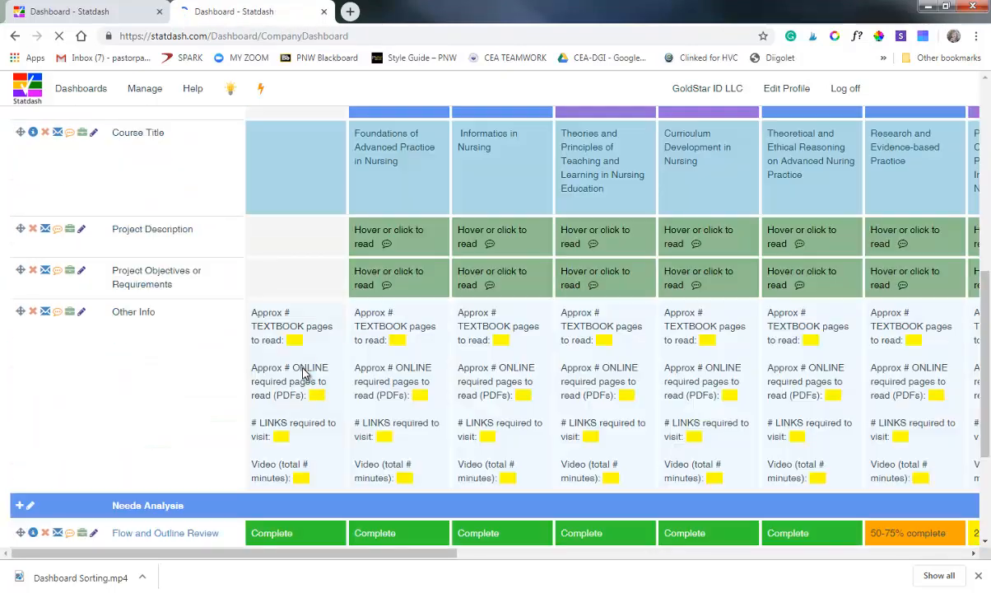
pyautogui.scroll(-3, 346, 381)
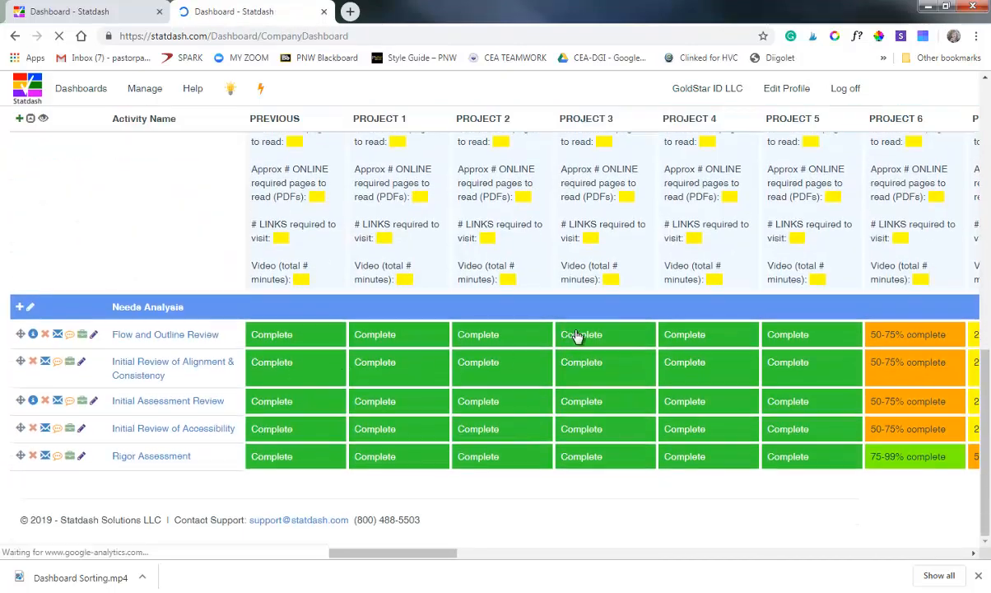
pyautogui.scroll(8, 575, 337)
pyautogui.scroll(3, 604, 327)
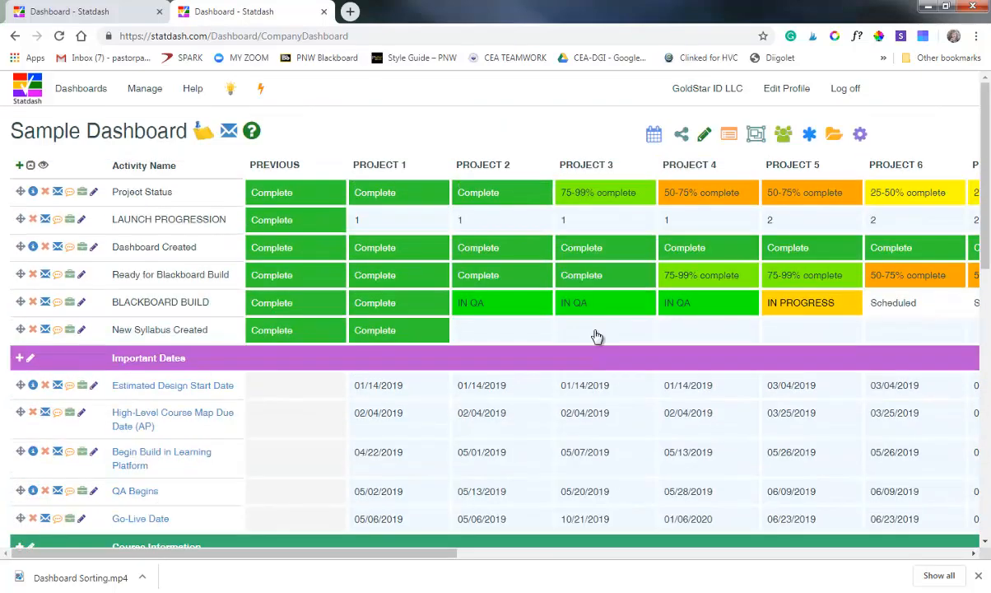